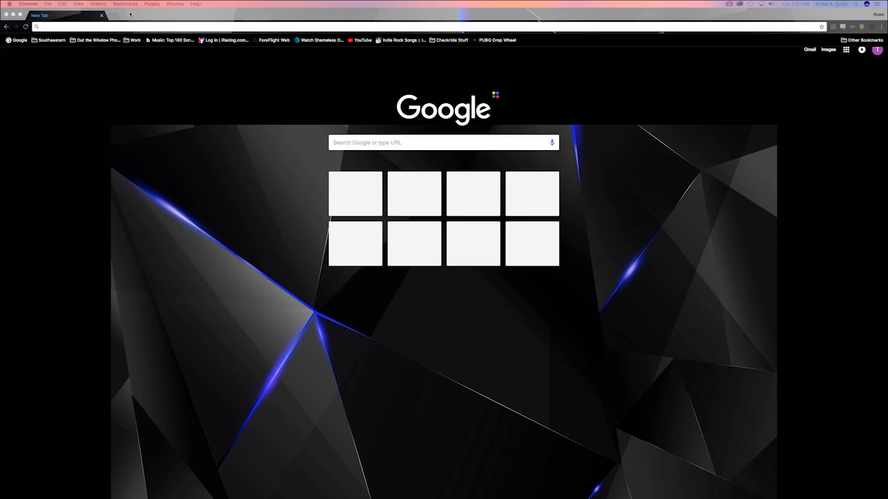
{"action": "left_click", "coordinate": [89, 27]}
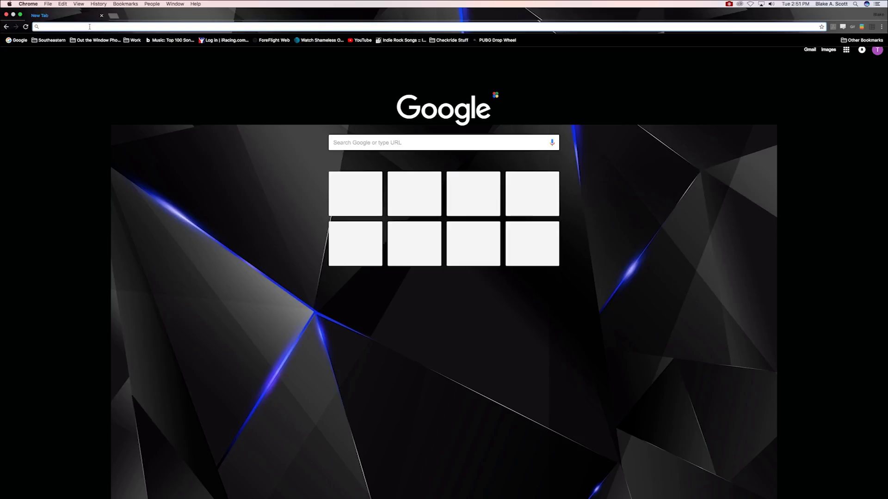
{"action": "type", "text": "www.yo"}
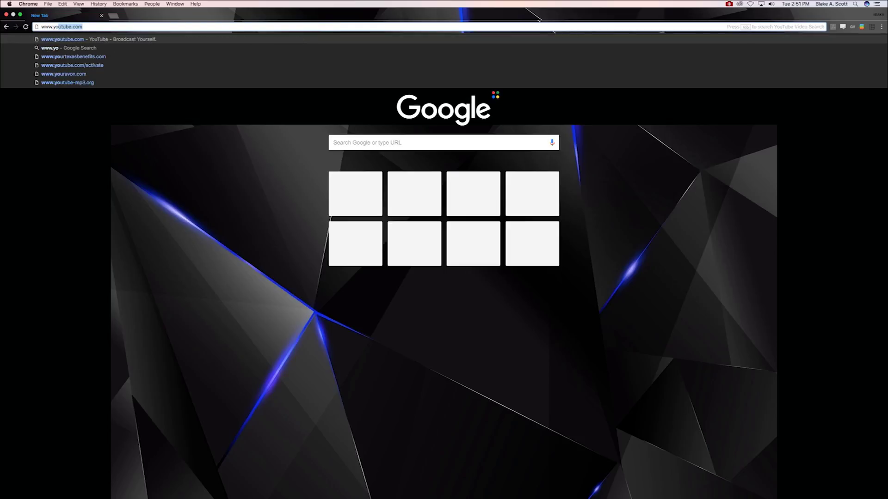
{"action": "type", "text": "utube.com"}
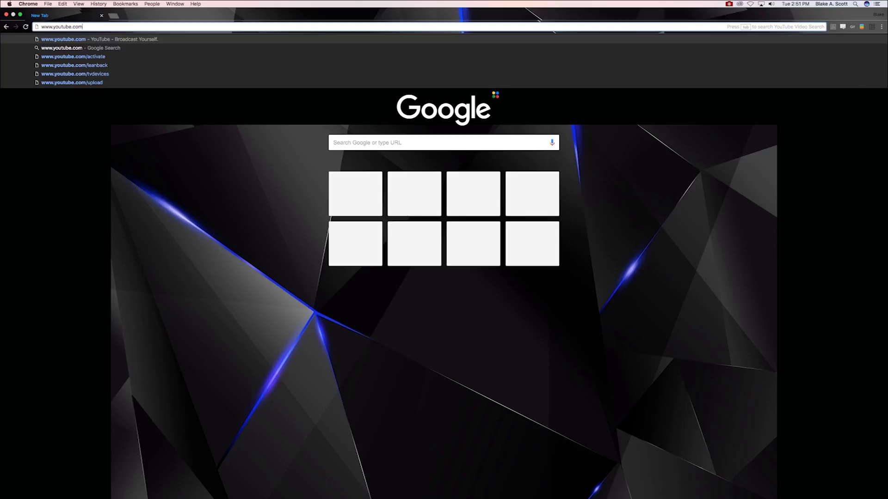
{"action": "key", "text": "Return"}
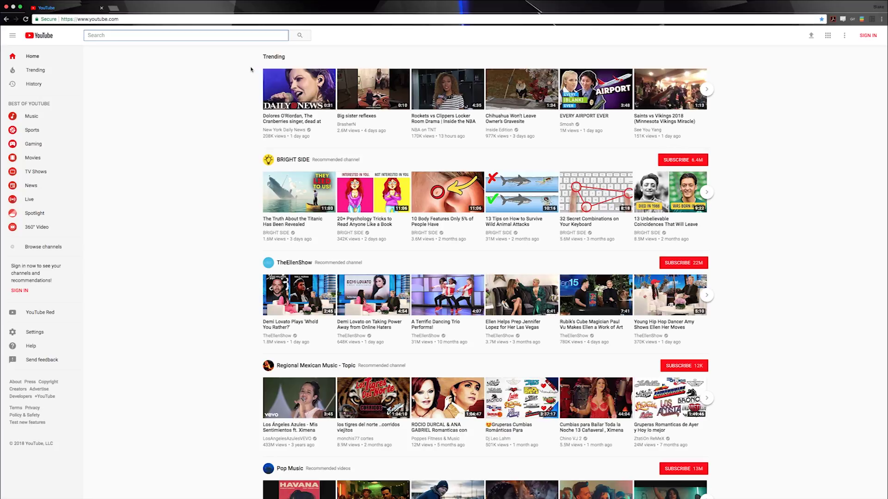
{"action": "left_click", "coordinate": [868, 34]}
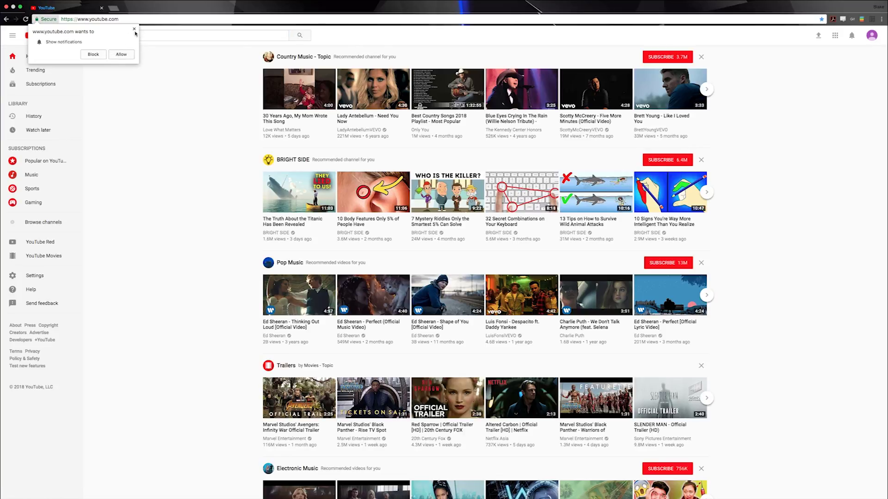
{"action": "left_click", "coordinate": [155, 37]}
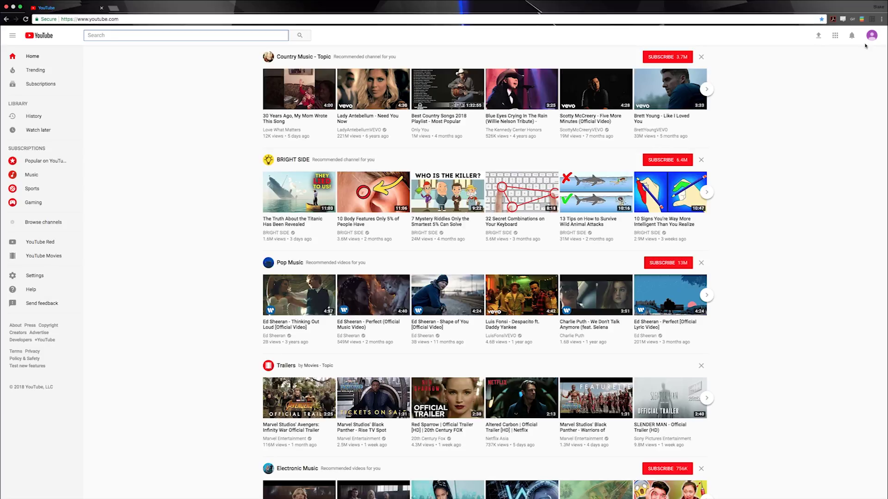
- Start a video upload, creating the channel under the prefilled name, and check the available privacy options
{"action": "left_click", "coordinate": [819, 37]}
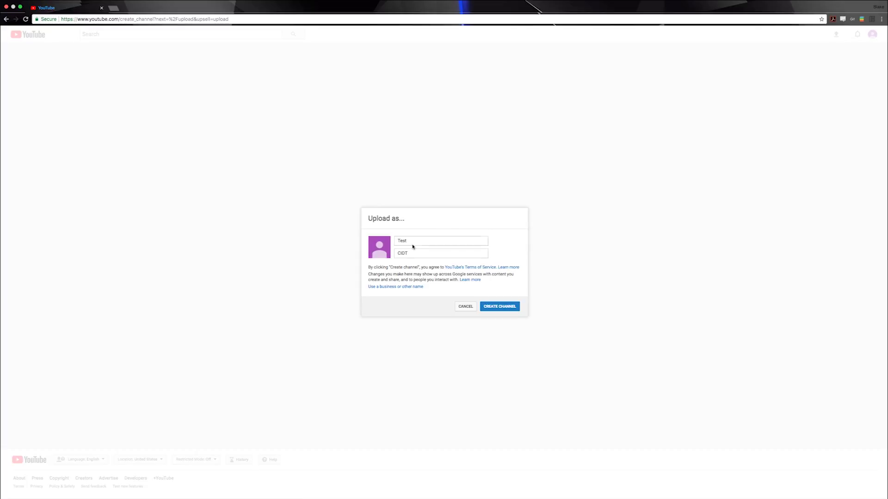
{"action": "left_click", "coordinate": [492, 310]}
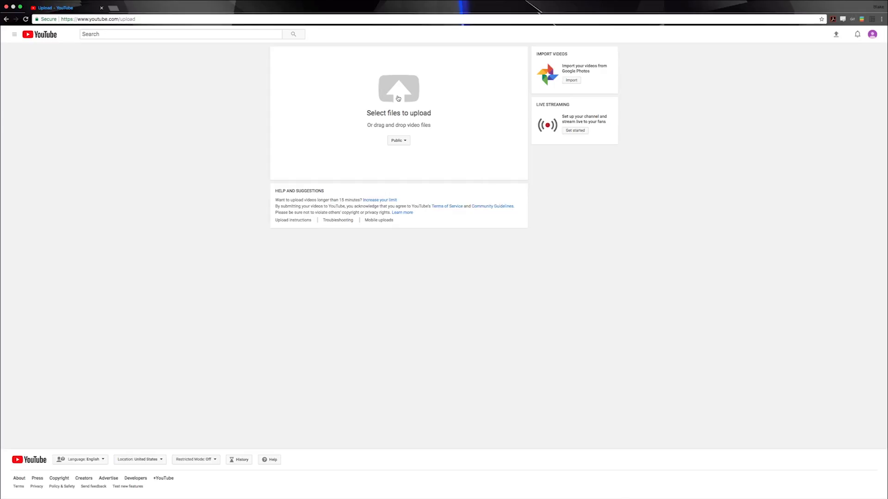
{"action": "left_click", "coordinate": [404, 144]}
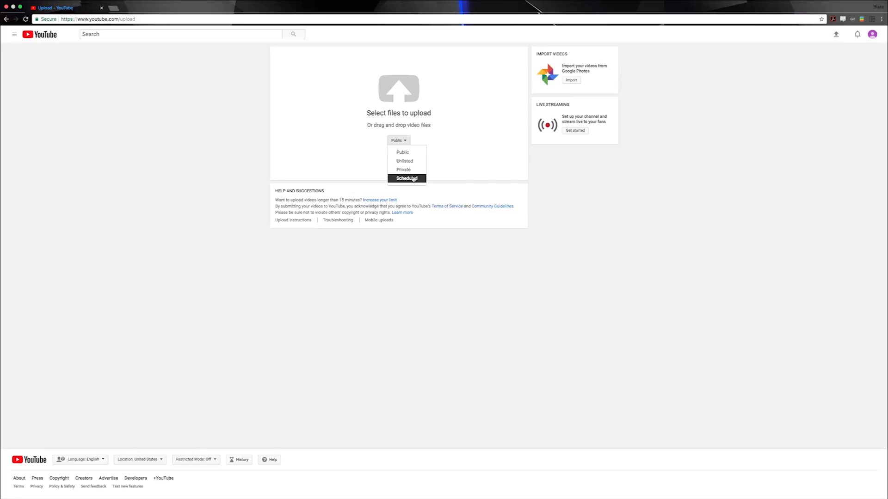
{"action": "left_click", "coordinate": [439, 142]}
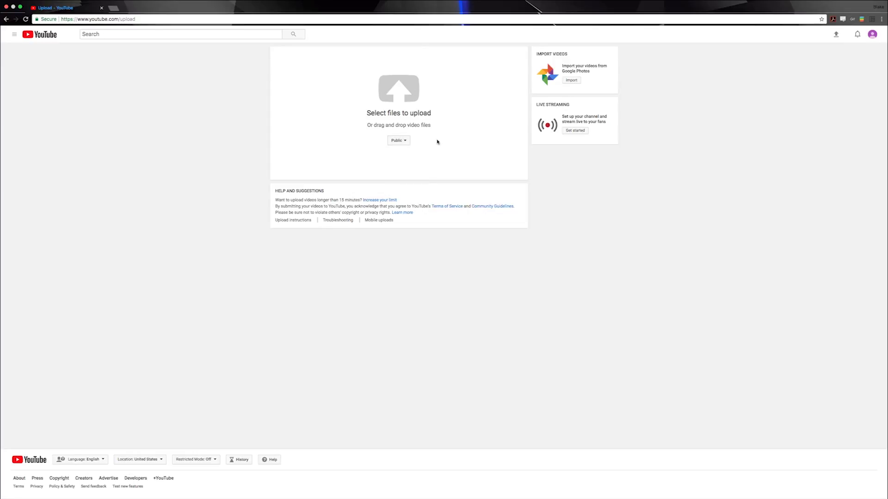
- Upload the video 2018-01-16_14-48-27.mp4 from the Autosaved Captures folder inside Documents > Snagit
{"action": "left_click", "coordinate": [400, 100]}
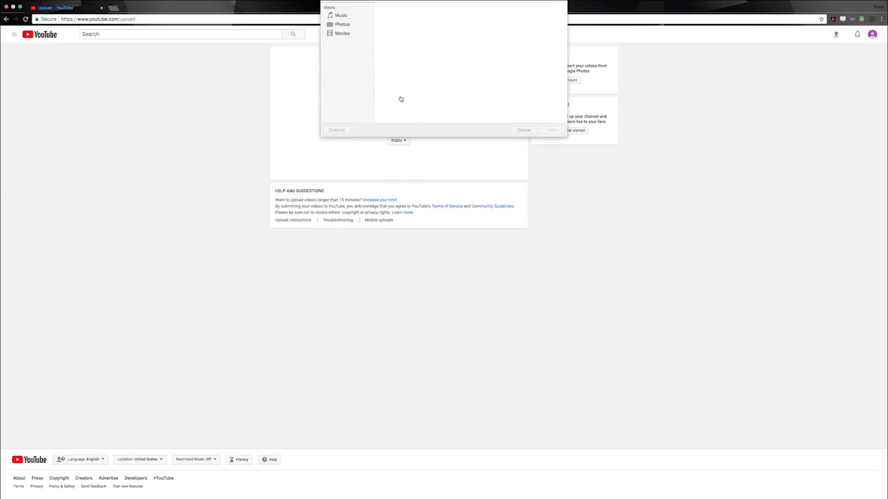
{"action": "scroll", "coordinate": [356, 104], "scroll_direction": "down", "scroll_amount": 2}
{"action": "scroll", "coordinate": [348, 112], "scroll_direction": "up", "scroll_amount": 2}
{"action": "scroll", "coordinate": [350, 63], "scroll_direction": "down", "scroll_amount": 3}
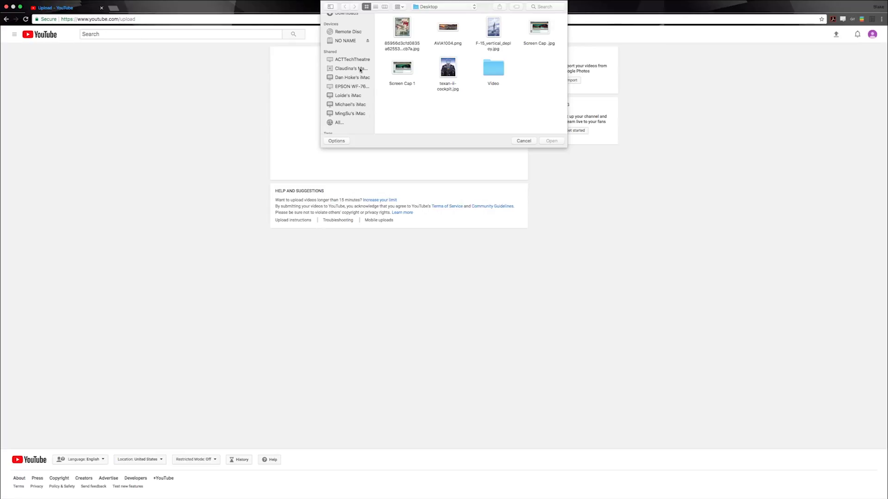
{"action": "scroll", "coordinate": [359, 68], "scroll_direction": "up", "scroll_amount": 3}
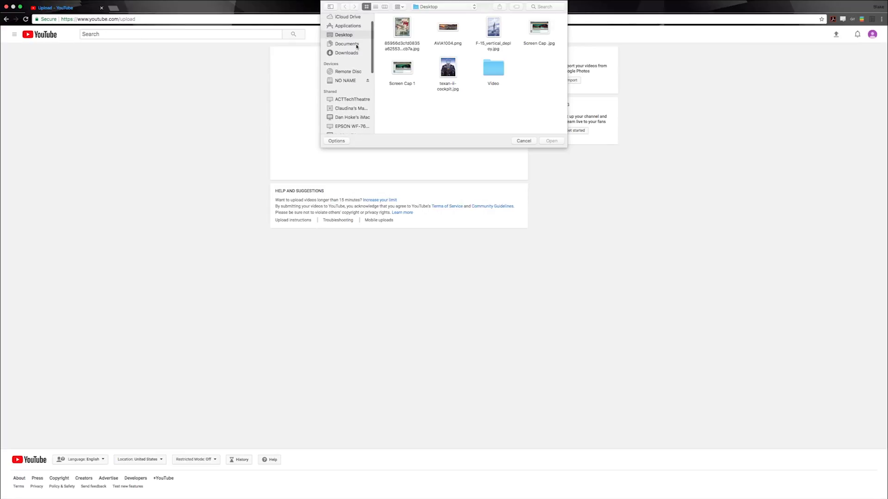
{"action": "left_click", "coordinate": [354, 44]}
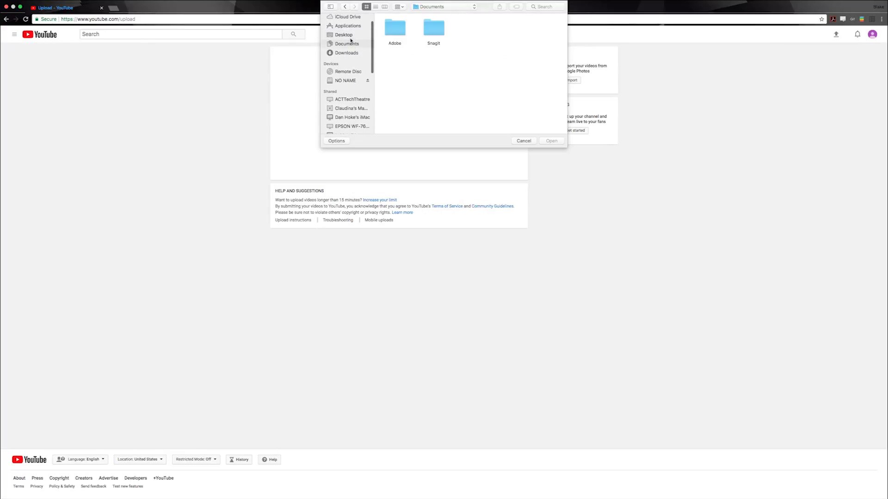
{"action": "double_click", "coordinate": [433, 30]}
{"action": "left_click", "coordinate": [389, 32]}
{"action": "double_click", "coordinate": [390, 33]}
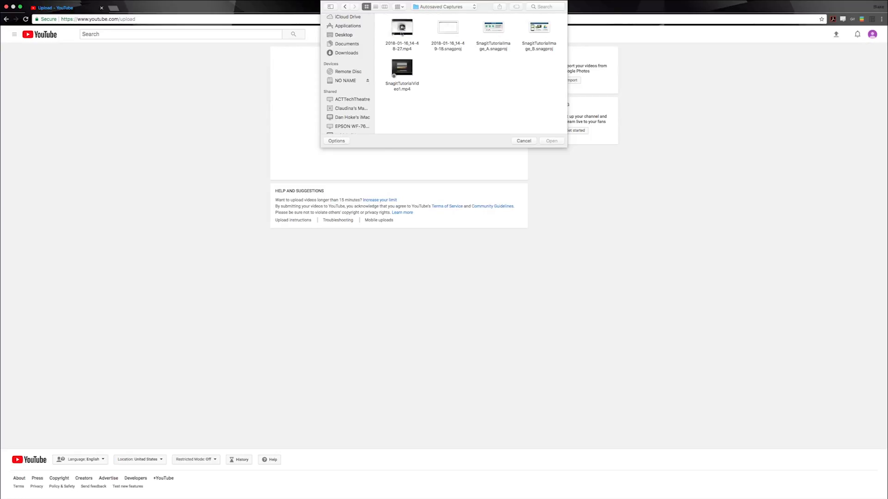
{"action": "left_click", "coordinate": [409, 35]}
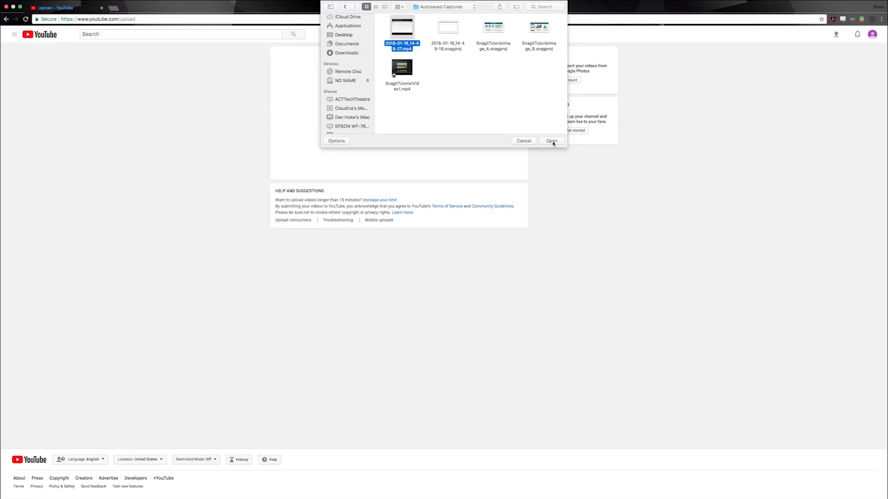
{"action": "left_click", "coordinate": [551, 141]}
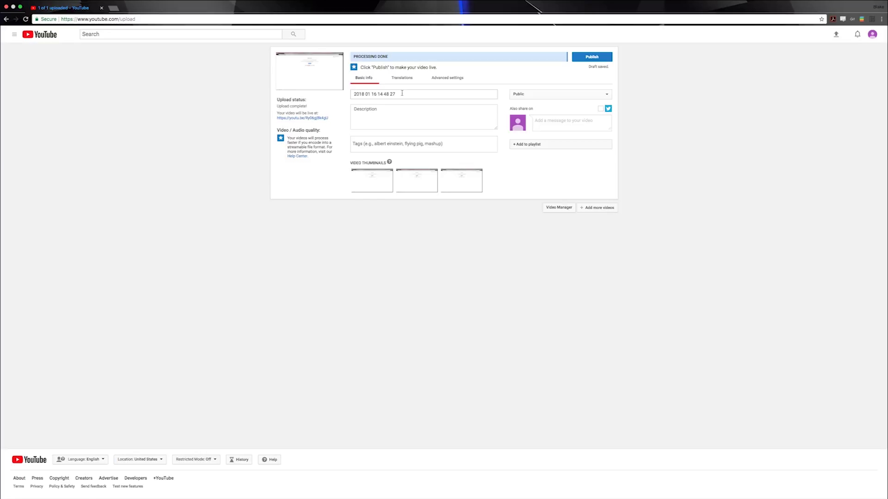
- Set the uploaded video's privacy to Unlisted and its title to "Upload tutorial"
{"action": "left_click", "coordinate": [533, 96]}
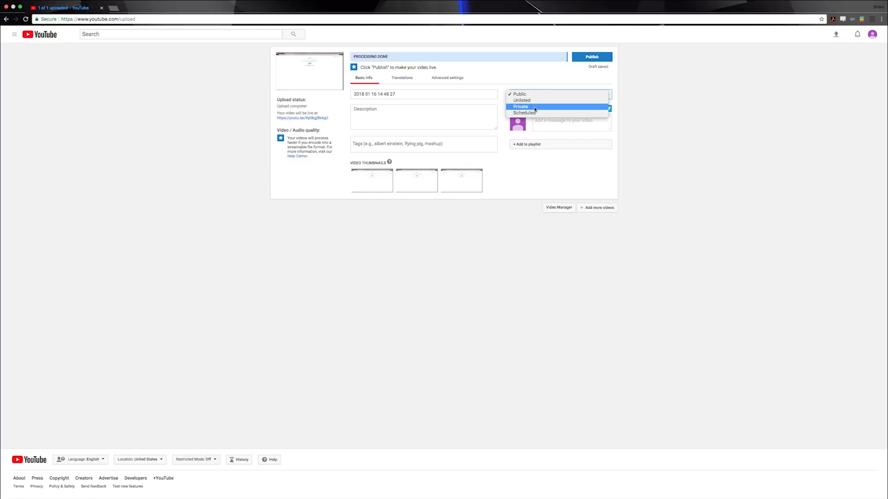
{"action": "left_click", "coordinate": [540, 101]}
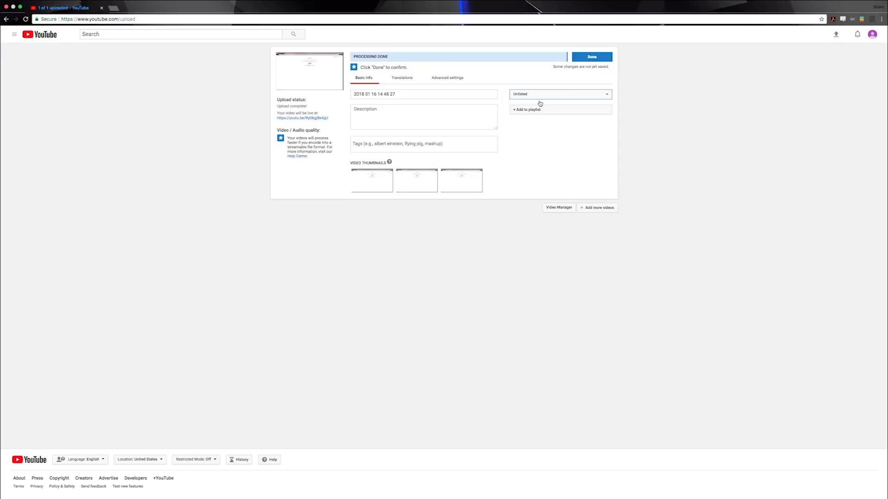
{"action": "left_click_drag", "start_coordinate": [427, 94], "coordinate": [310, 92]}
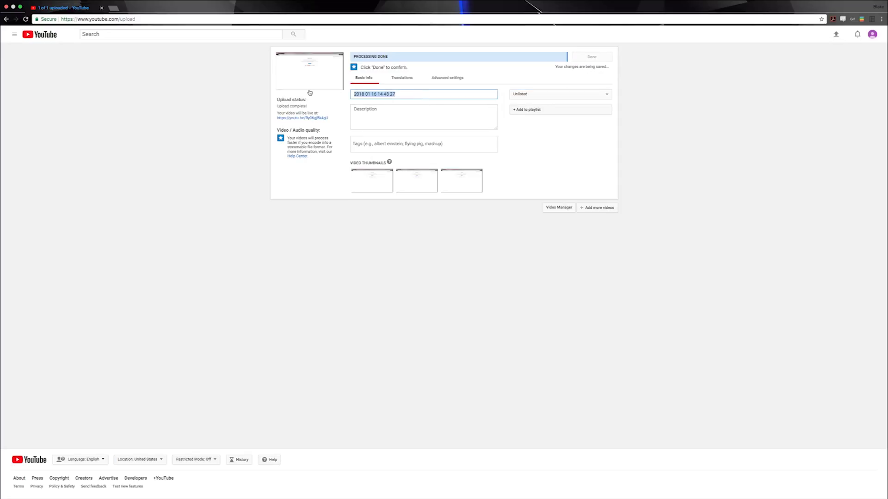
{"action": "type", "text": "Uploa"}
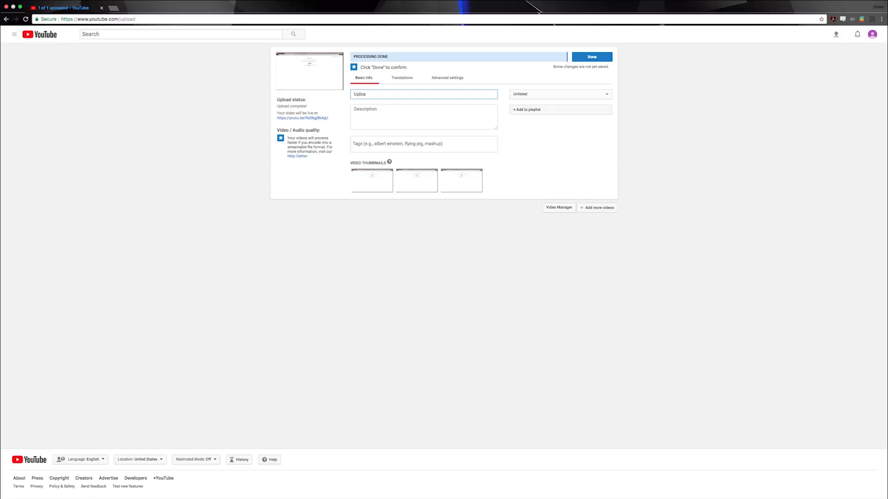
{"action": "type", "text": "d tutorial"}
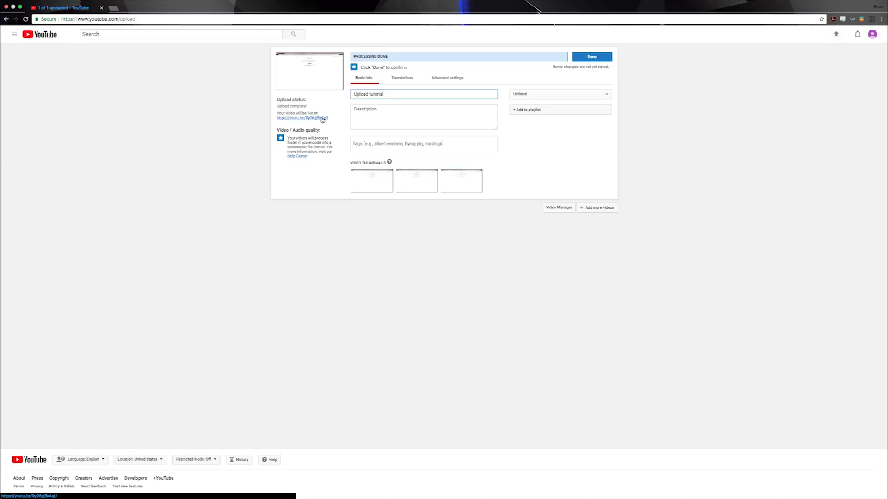
- Save and finish the video's upload, and select its share link
{"action": "left_click", "coordinate": [578, 55]}
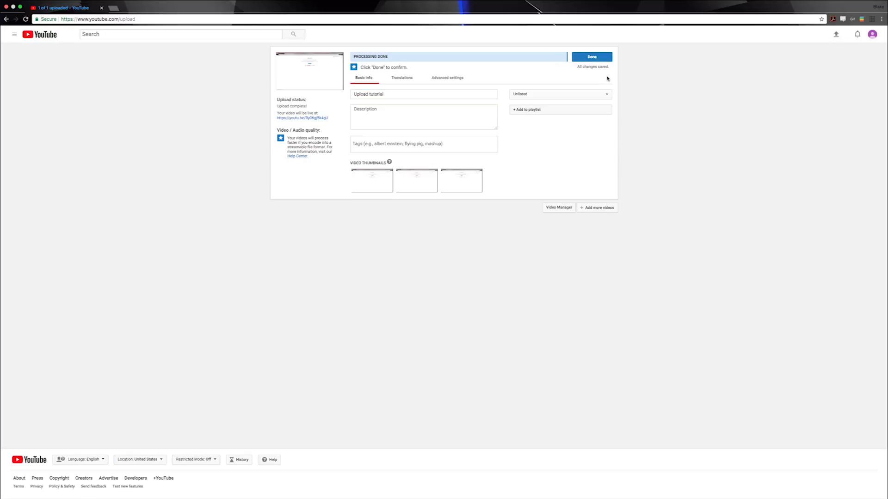
{"action": "left_click", "coordinate": [594, 57]}
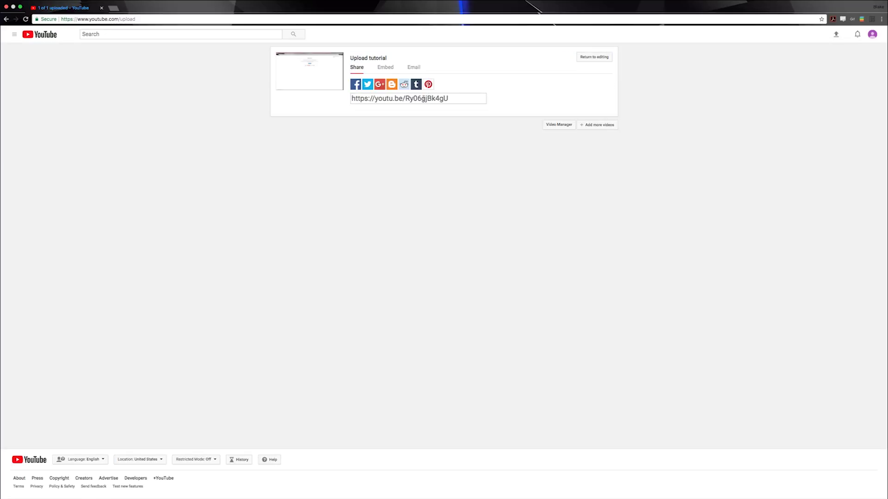
{"action": "left_click", "coordinate": [459, 99]}
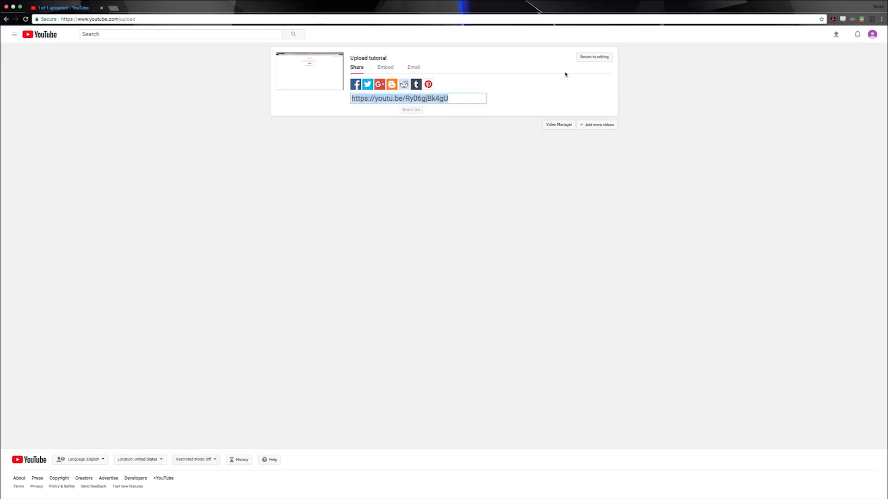
- Return to the YouTube home page and open the Video Manager in Creator Studio
{"action": "left_click", "coordinate": [35, 39]}
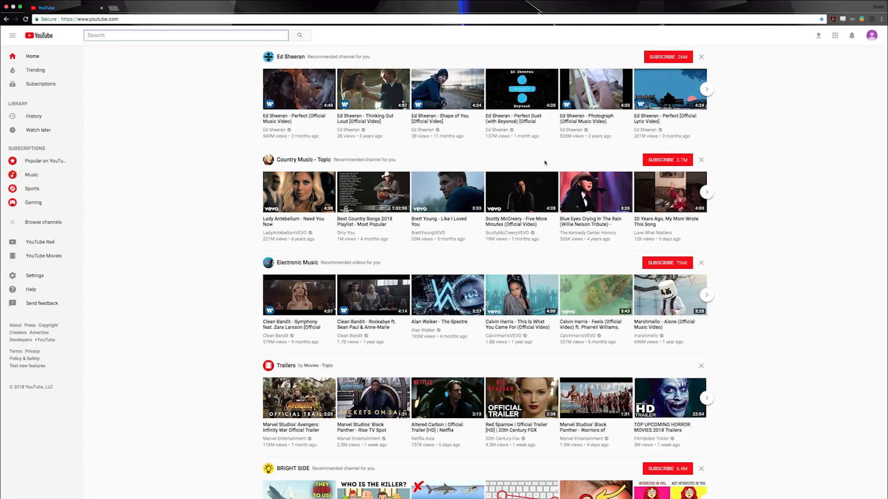
{"action": "left_click", "coordinate": [872, 37]}
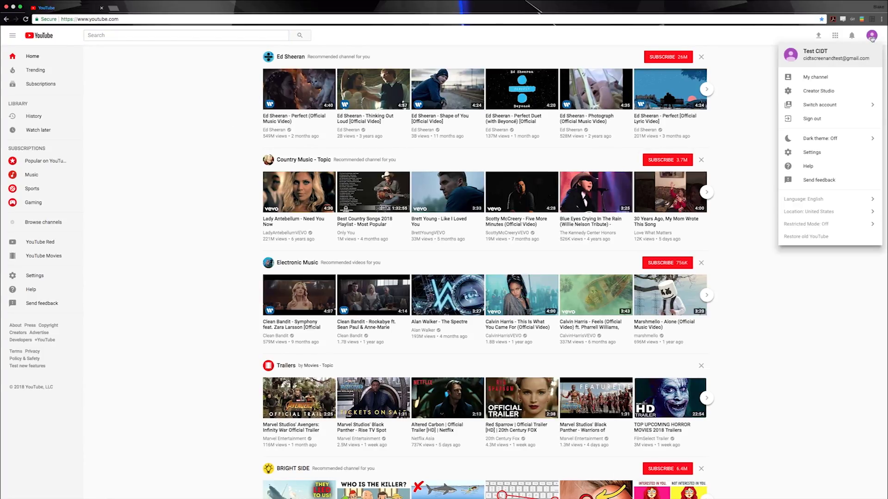
{"action": "left_click", "coordinate": [830, 95]}
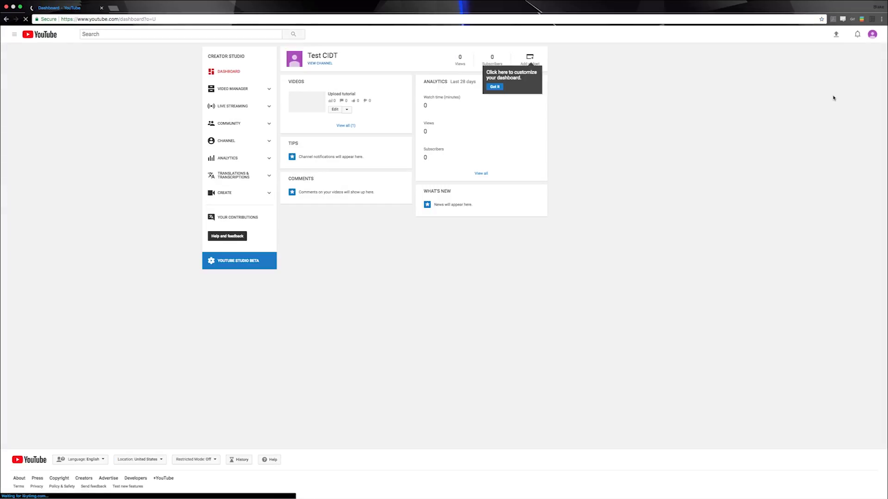
{"action": "left_click", "coordinate": [229, 89]}
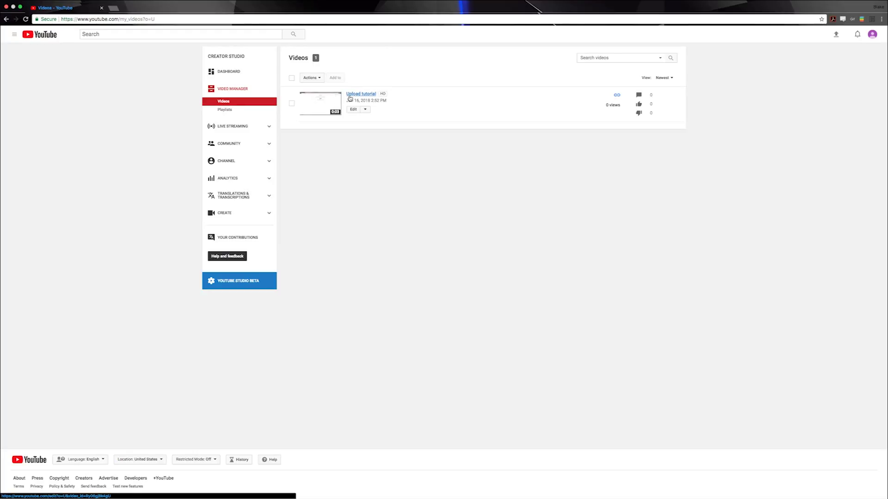
- Check the editing options for the "Upload tutorial" video and open its Info & Settings page
{"action": "left_click", "coordinate": [365, 110]}
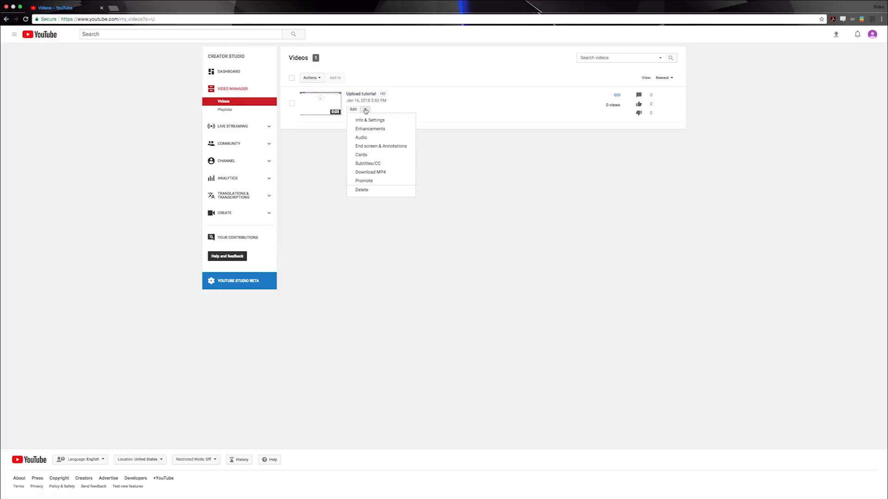
{"action": "left_click", "coordinate": [365, 110]}
{"action": "left_click", "coordinate": [363, 94]}
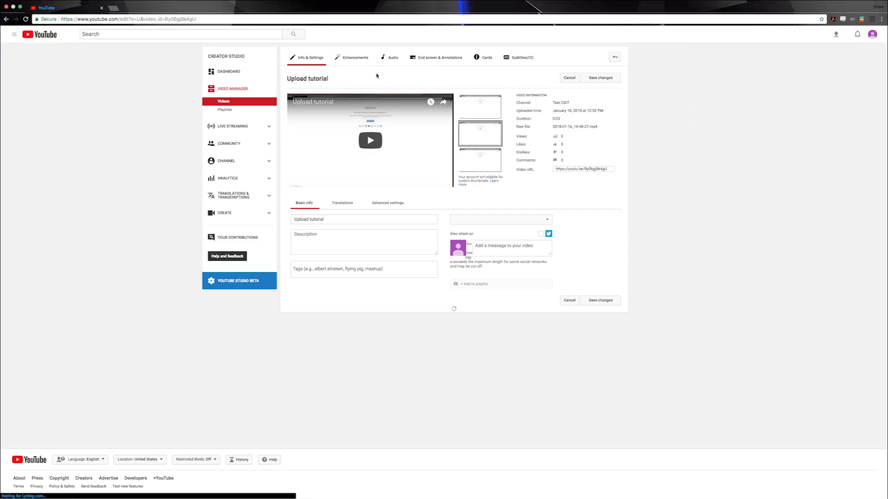